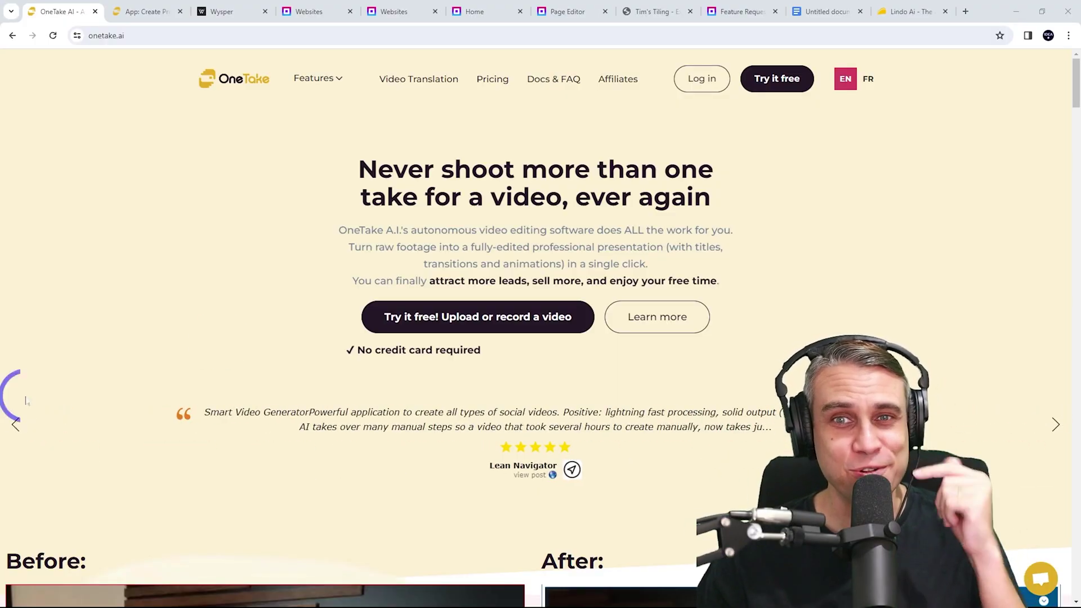
Create the Ideaspot Summary project in OneTake AI and upload the 0:35 recorded video into it.
{"action": "left_click", "coordinate": [148, 11]}
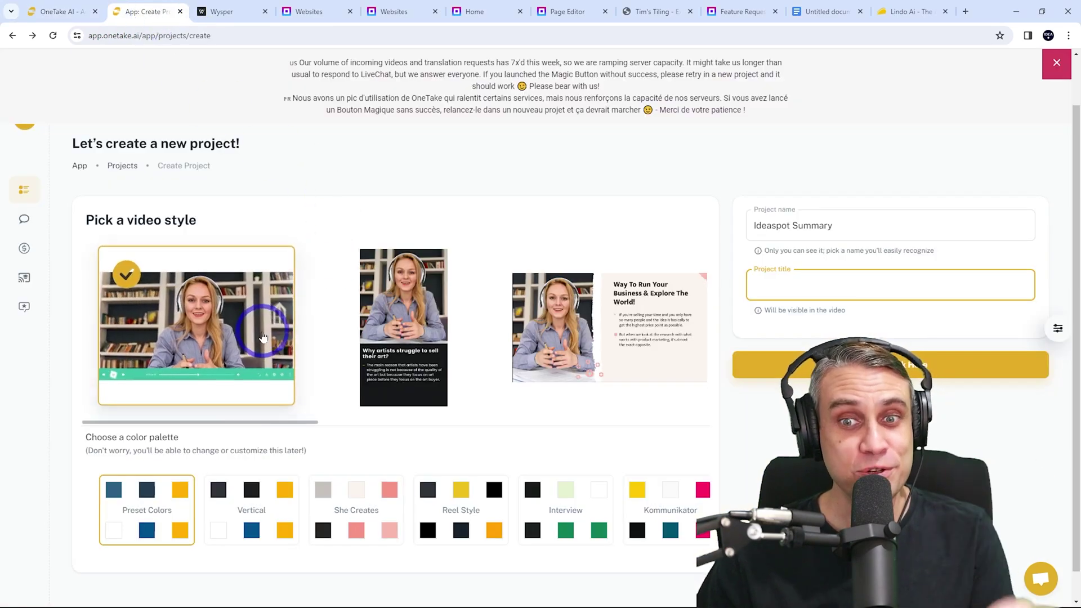
{"action": "left_click_drag", "start_coordinate": [238, 422], "coordinate": [138, 394]}
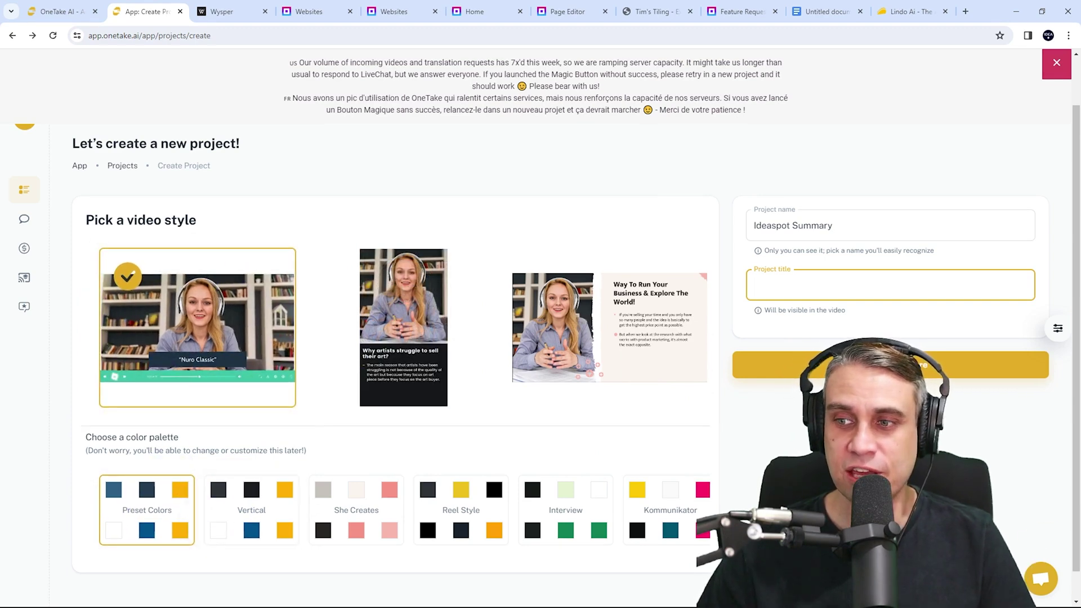
{"action": "key", "text": "Return"}
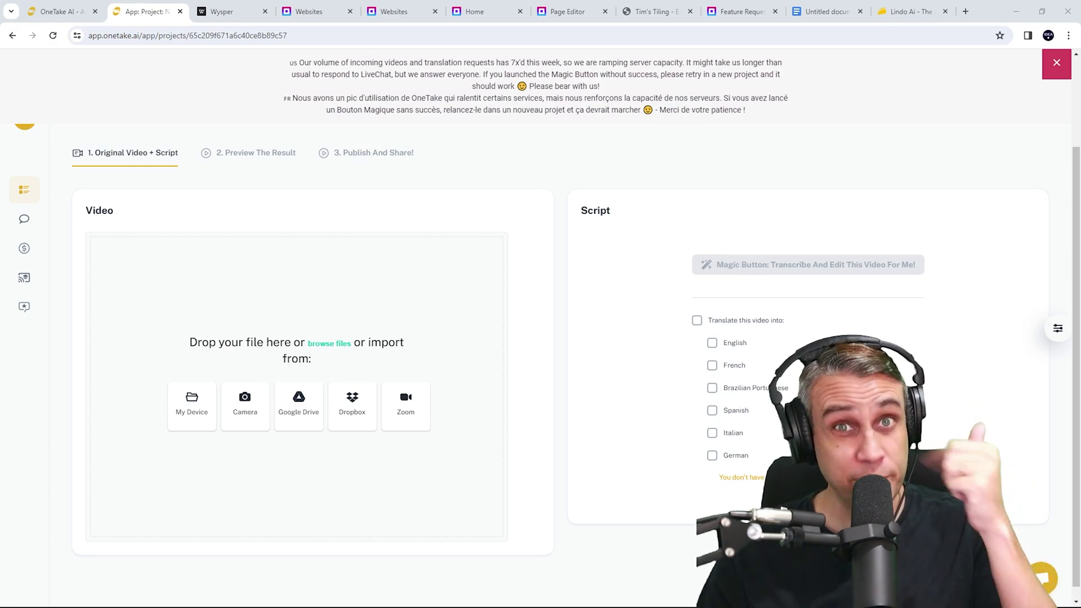
{"action": "left_click_drag", "start_coordinate": [0, 332], "coordinate": [319, 321]}
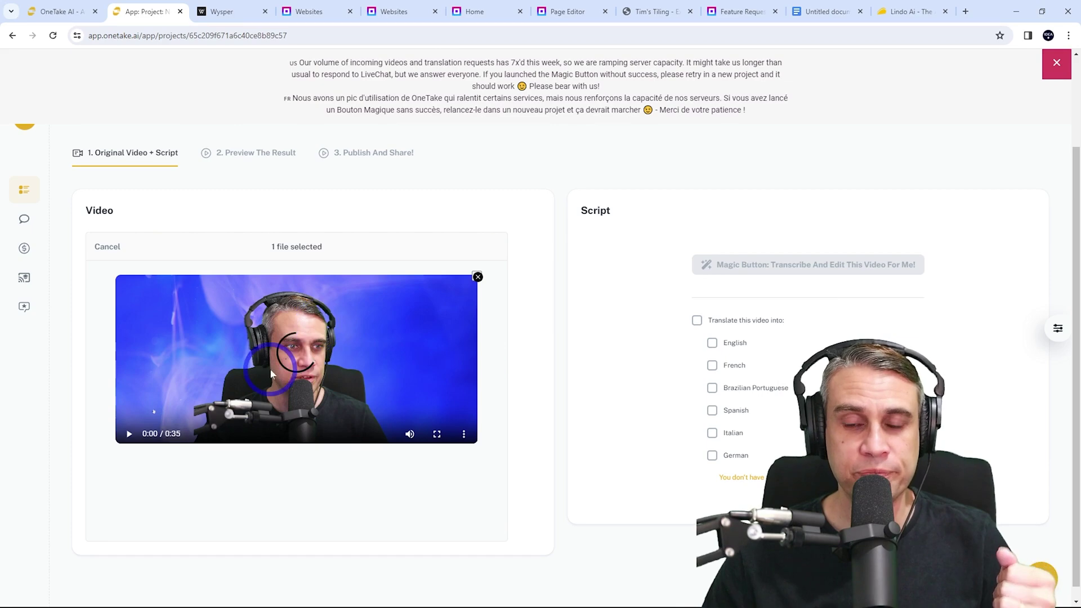
Auto-transcribe and edit the video with the Magic Button, then preview the finished 'New A.I. Tools' result.
{"action": "left_click", "coordinate": [805, 255]}
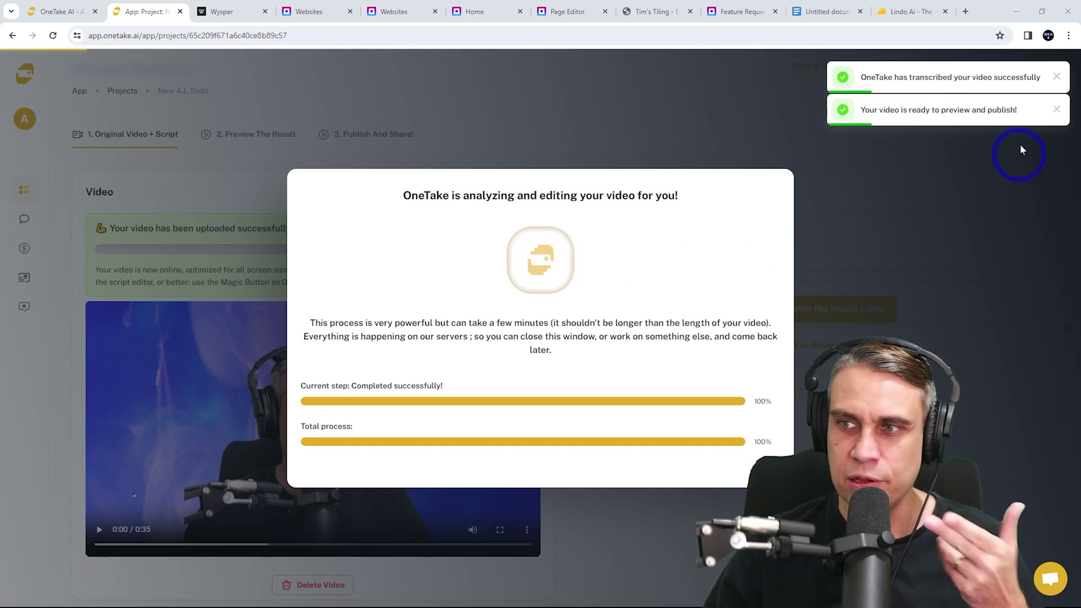
{"action": "left_click", "coordinate": [861, 127]}
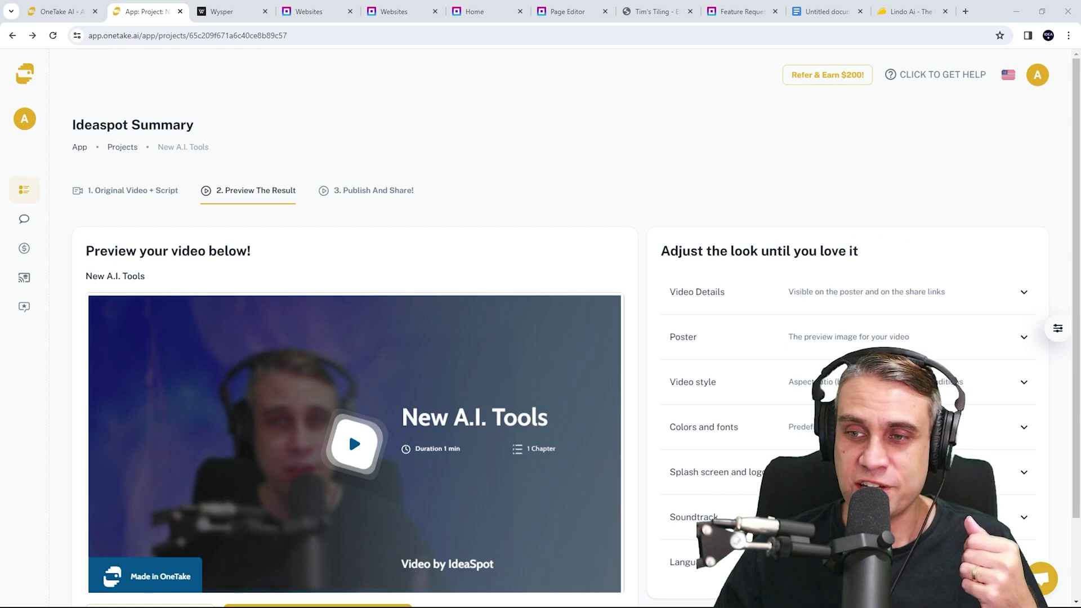
Go to the Publish & Share page to see the video's direct link and embed code.
{"action": "scroll", "coordinate": [511, 337], "scroll_direction": "down", "scroll_amount": 2}
{"action": "left_click", "coordinate": [271, 520]}
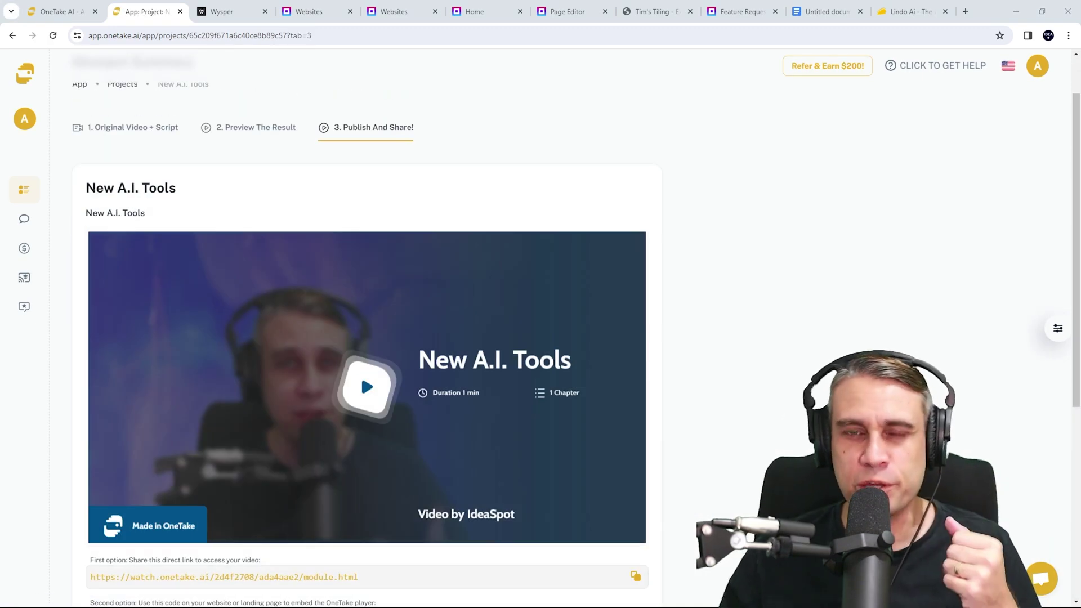
{"action": "scroll", "coordinate": [355, 395], "scroll_direction": "down", "scroll_amount": 5}
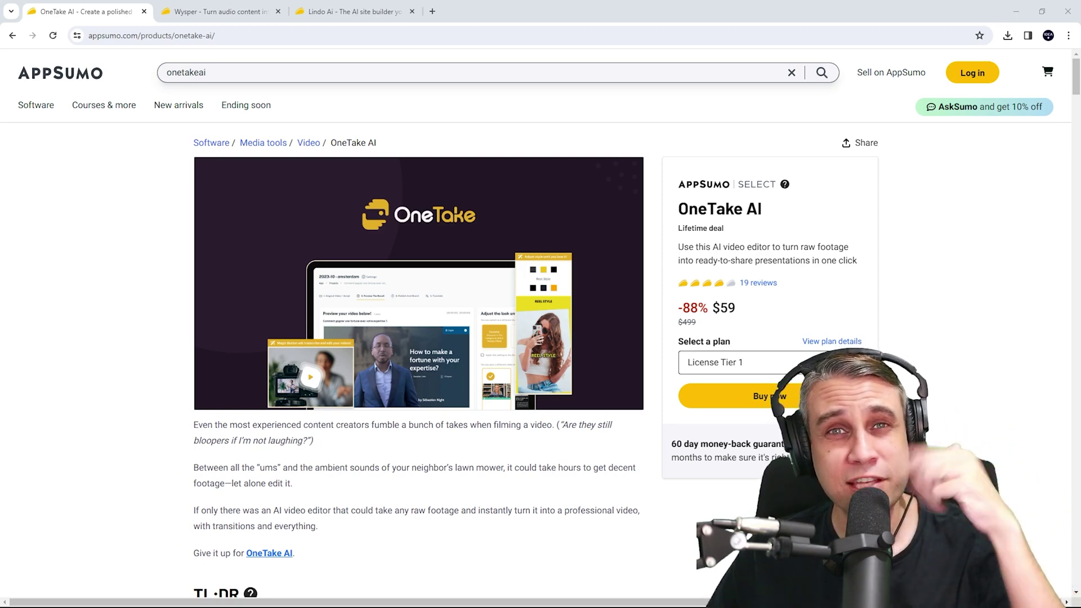
{"action": "left_click", "coordinate": [849, 247]}
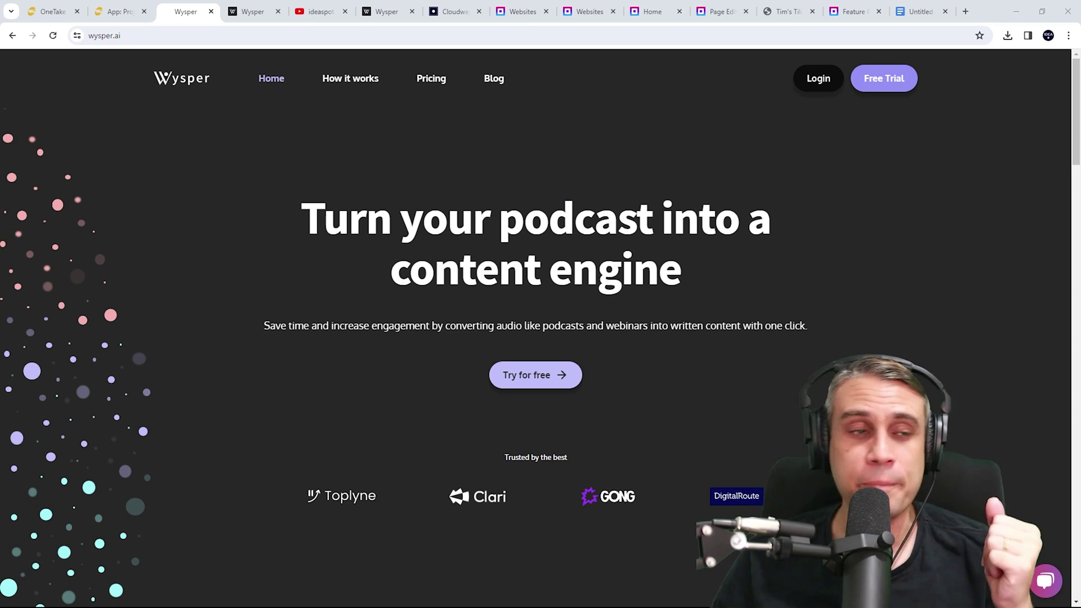
Pick YouTube URL upload in Wysper, then go to the Content list showing 'Cloudways Autonomous'.
{"action": "key", "text": "ctrl+Tab"}
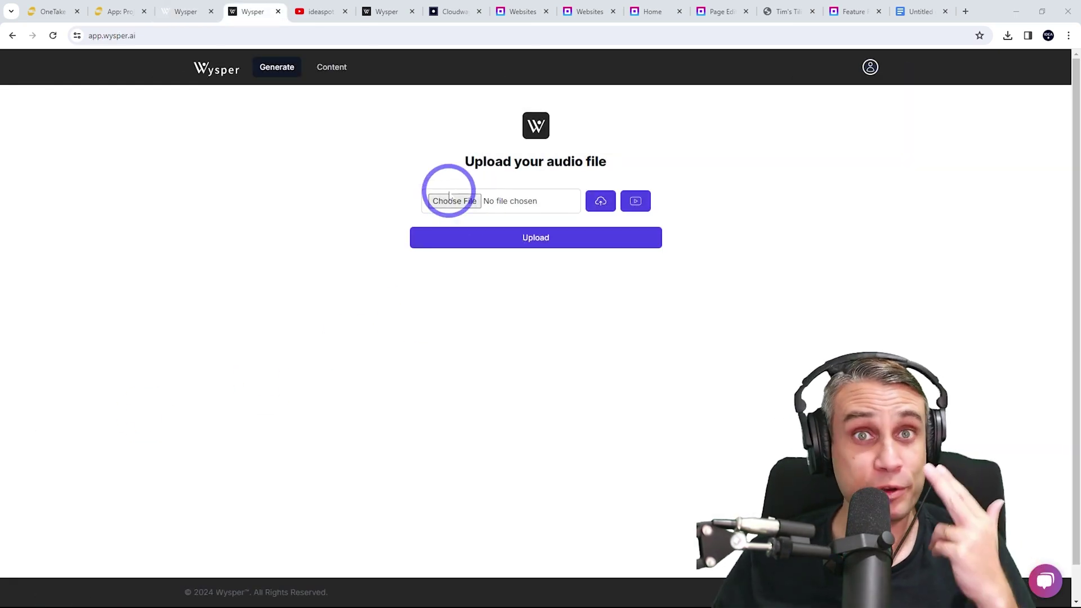
{"action": "left_click", "coordinate": [635, 203]}
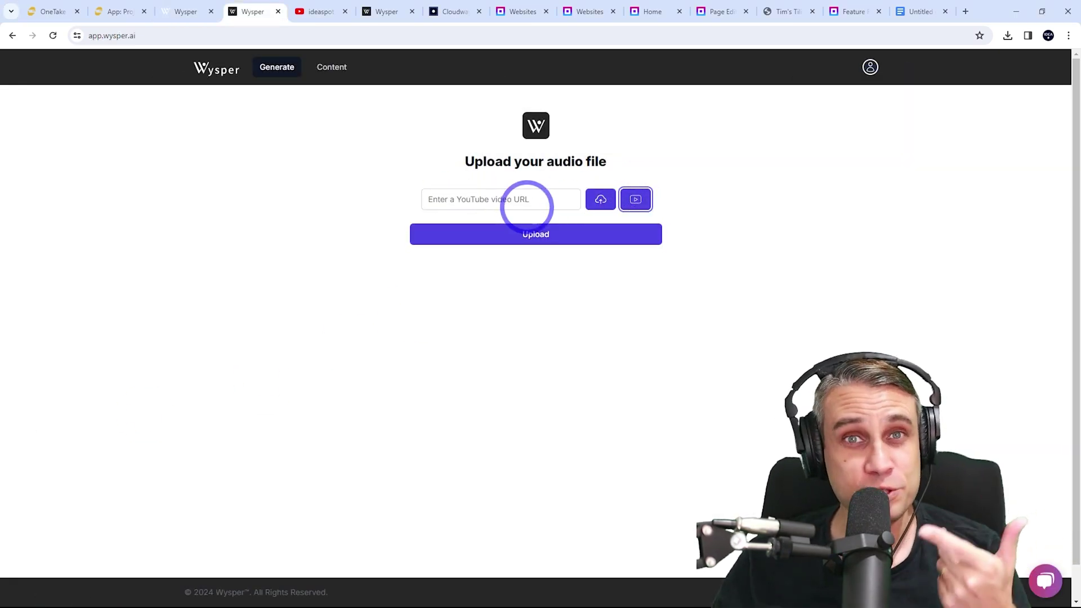
{"action": "key", "text": "ctrl+Tab"}
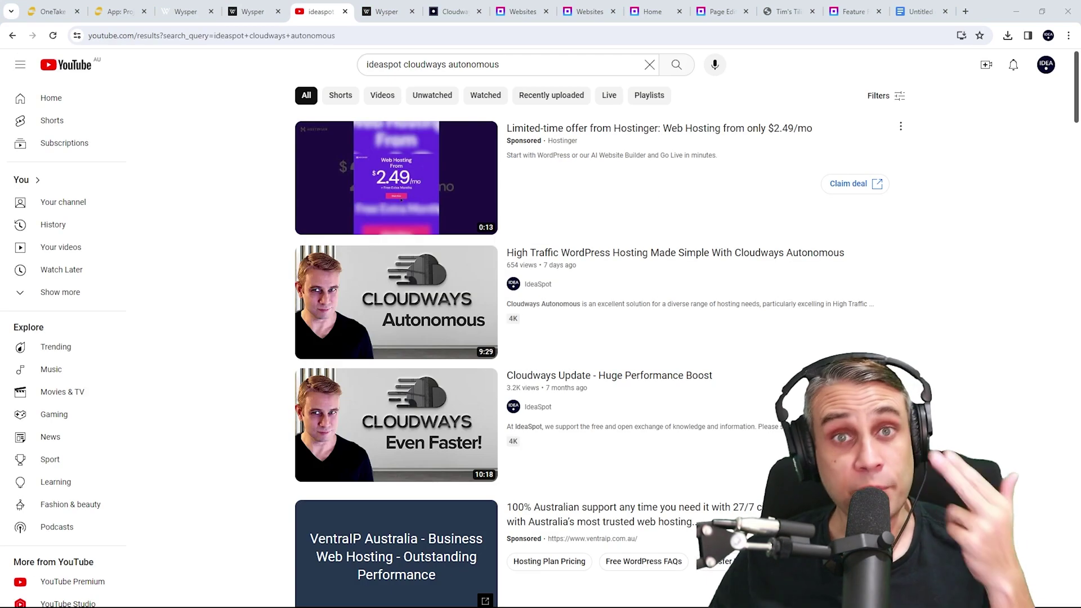
{"action": "mouse_move", "coordinate": [393, 297]}
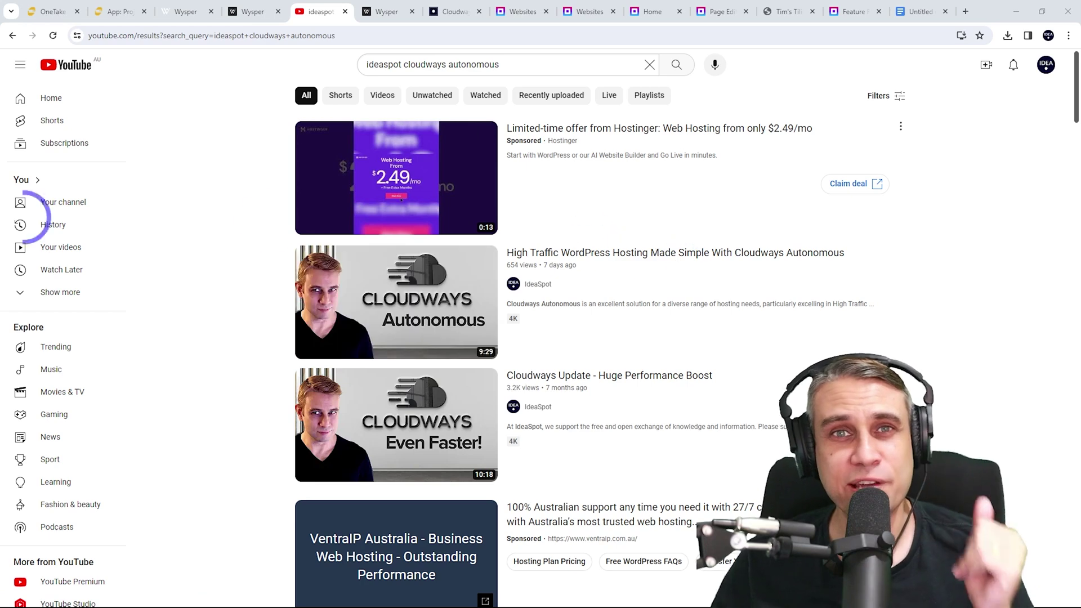
{"action": "key", "text": "ctrl+Tab"}
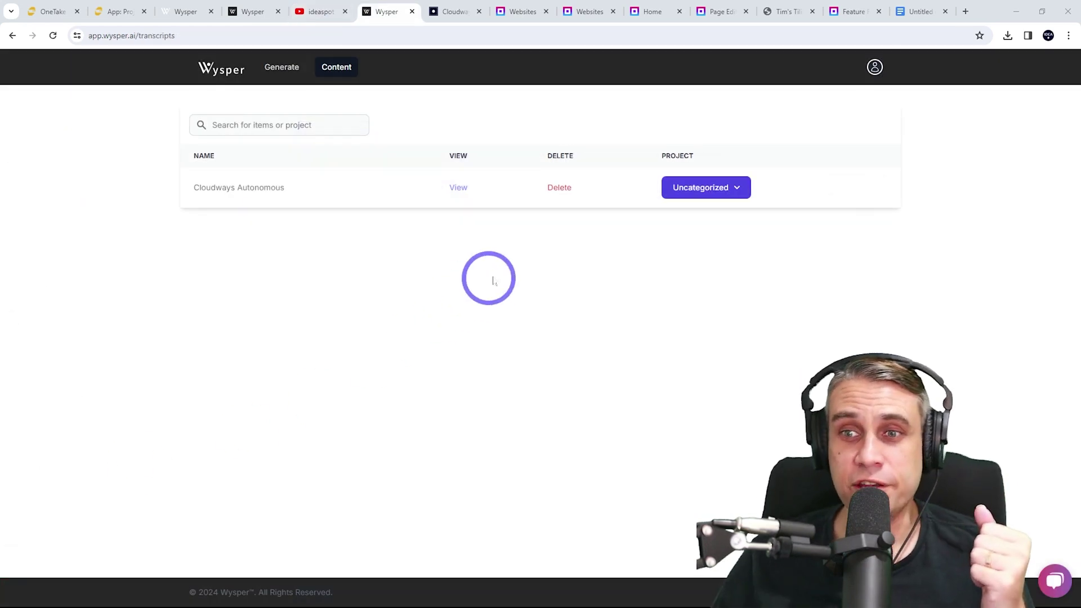
Open the Cloudways Autonomous transcript and read its full generated newsletter.
{"action": "left_click", "coordinate": [458, 186]}
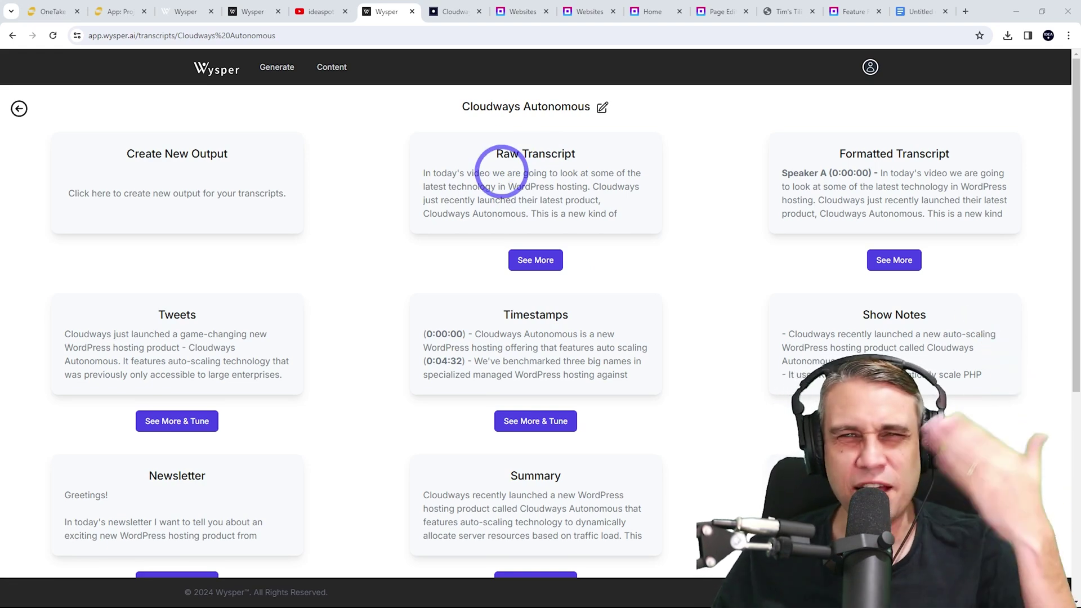
{"action": "scroll", "coordinate": [478, 175], "scroll_direction": "down", "scroll_amount": 2}
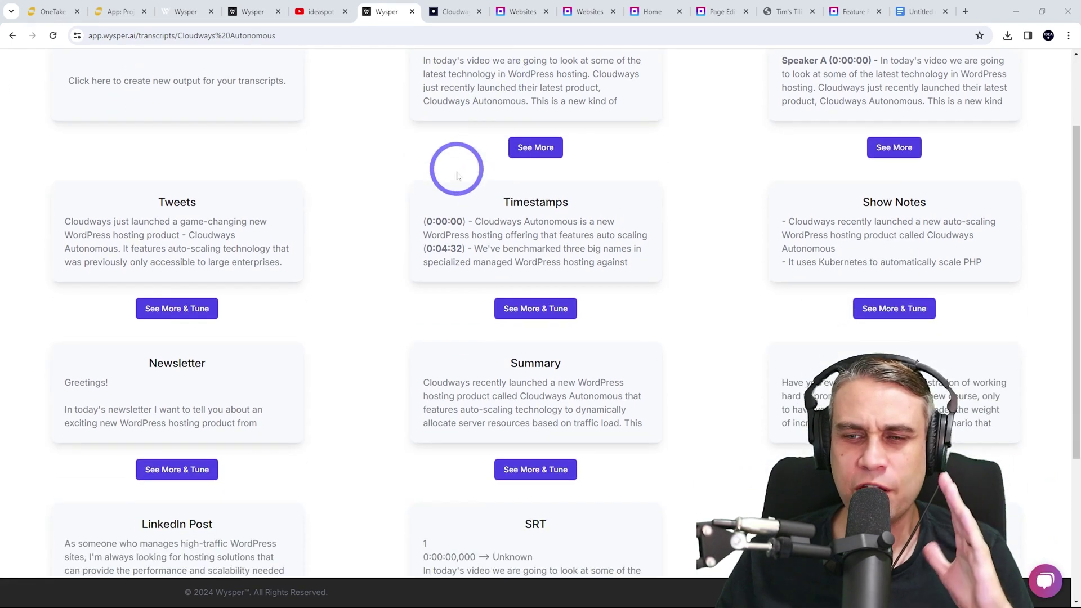
{"action": "scroll", "coordinate": [457, 176], "scroll_direction": "down", "scroll_amount": 2}
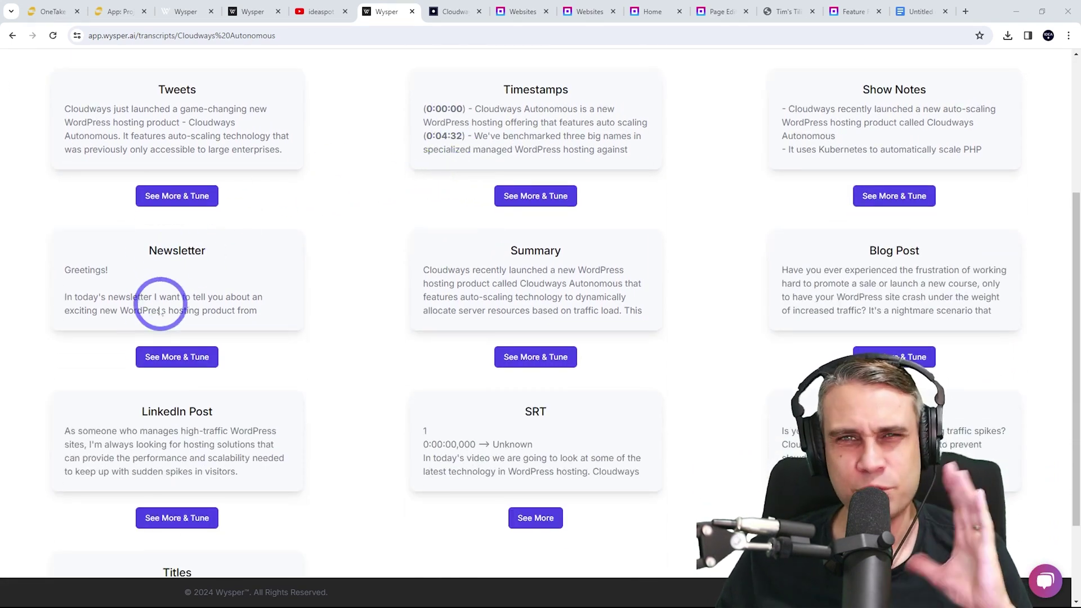
{"action": "left_click", "coordinate": [159, 357]}
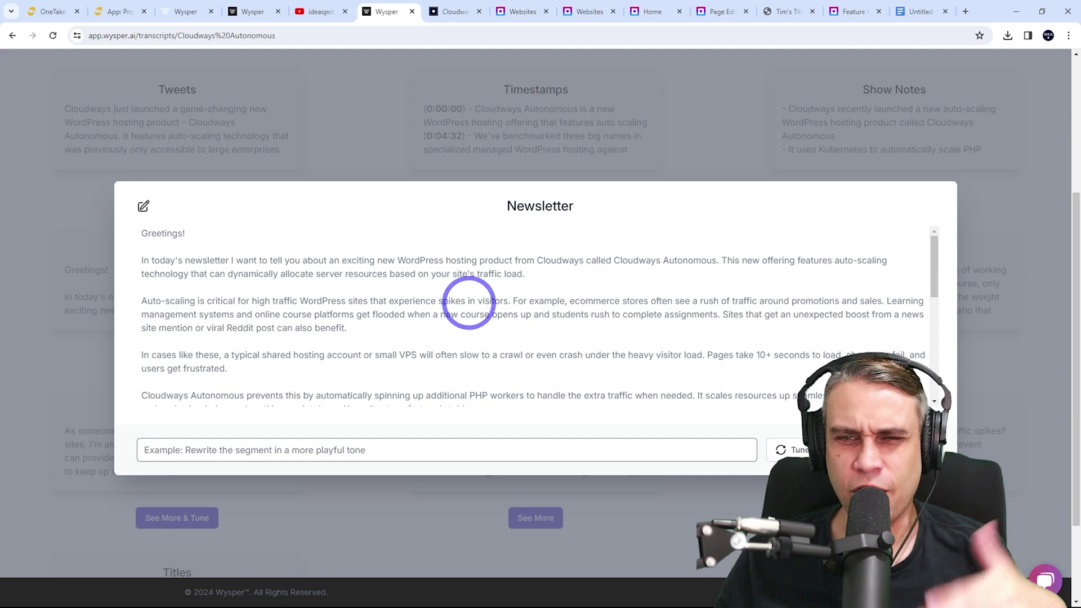
{"action": "key", "text": "Escape"}
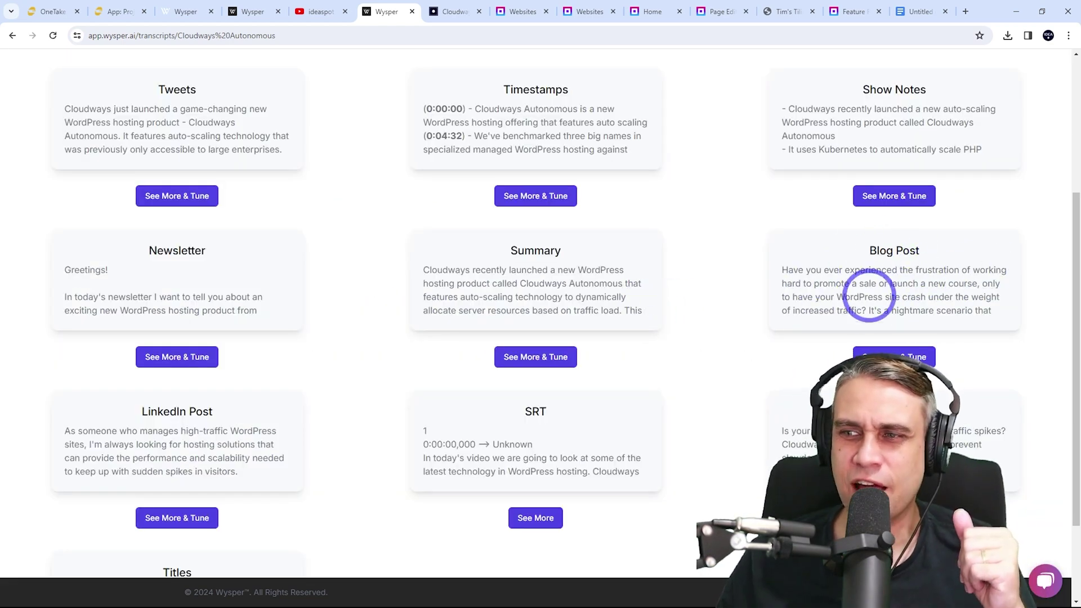
Read Wysper's full generated blog post, then view the published Cloudways Autonomous article on the Ideaspot blog.
{"action": "left_click", "coordinate": [889, 356]}
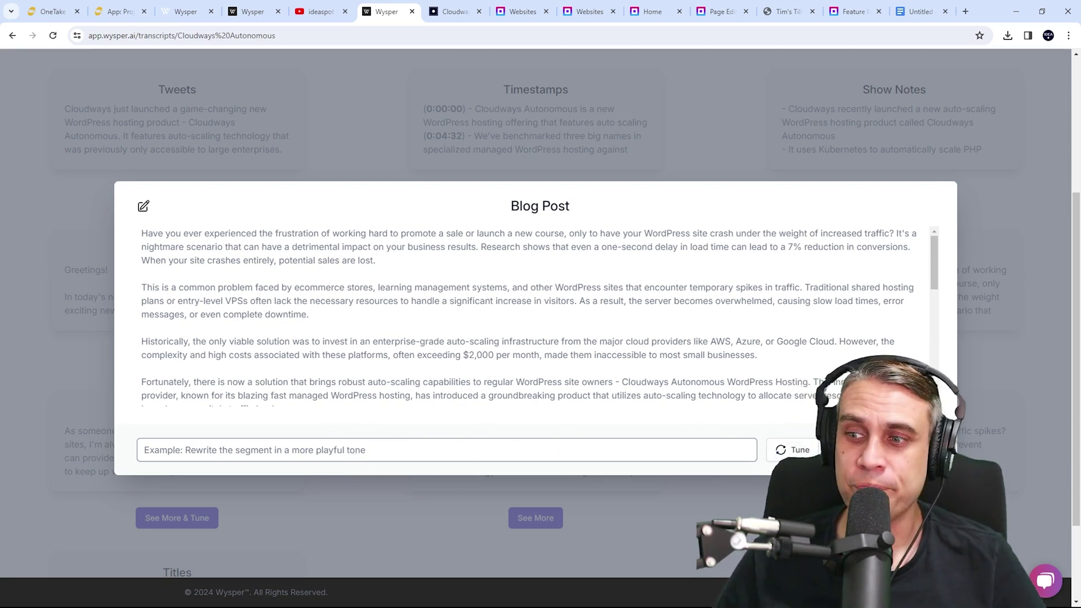
{"action": "key", "text": "Escape"}
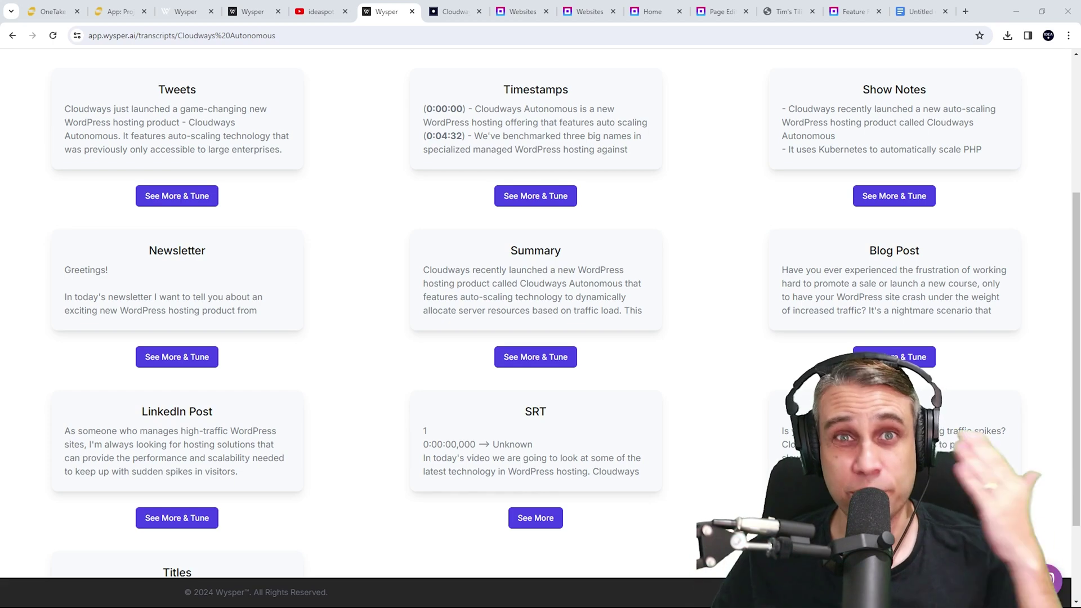
{"action": "key", "text": "ctrl+Tab"}
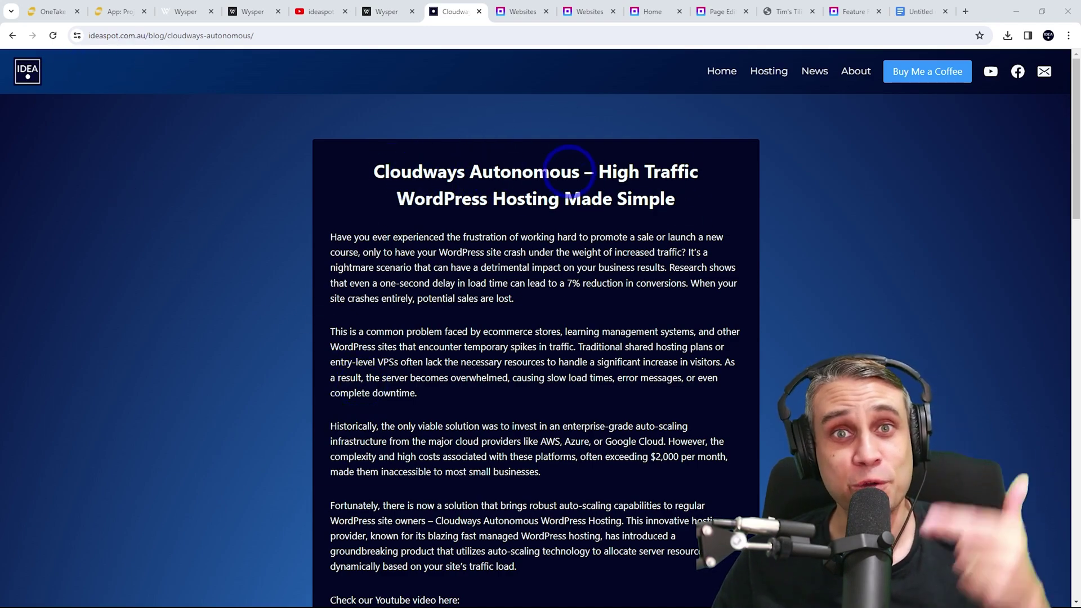
{"action": "scroll", "coordinate": [540, 377], "scroll_direction": "down", "scroll_amount": 13}
{"action": "scroll", "coordinate": [509, 379], "scroll_direction": "up", "scroll_amount": 10}
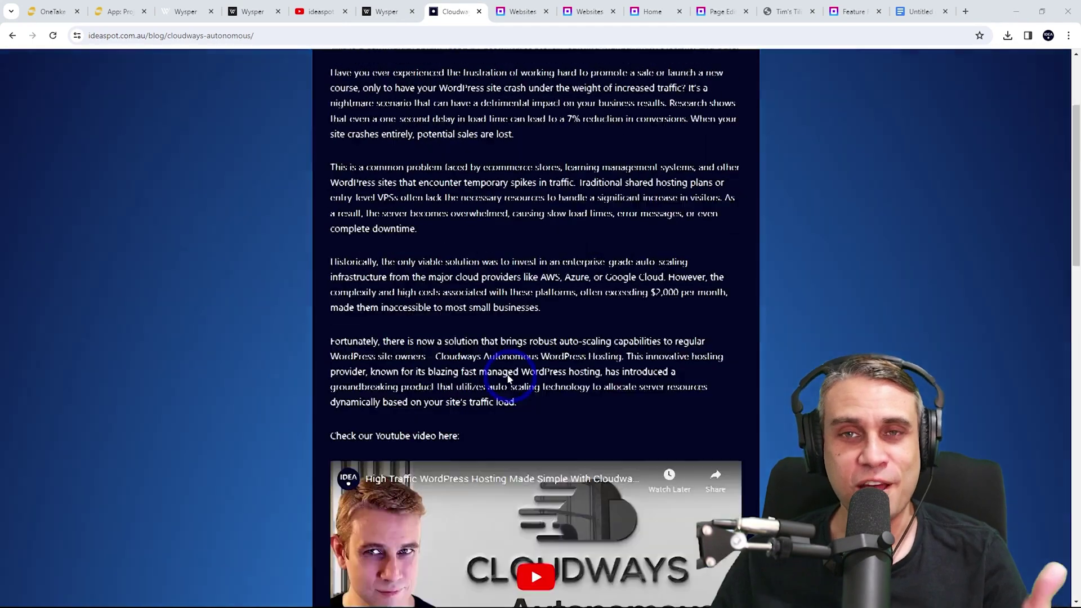
{"action": "scroll", "coordinate": [508, 378], "scroll_direction": "up", "scroll_amount": 3}
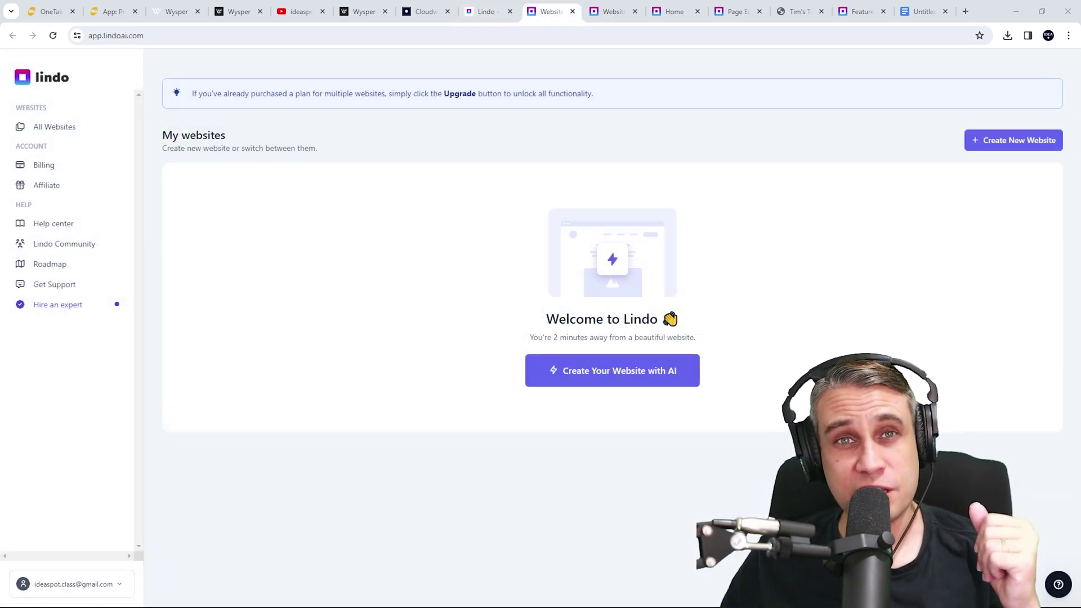
Create a Lindo AI website named 'Tim's Tiling' with the subdomain timstiles.
{"action": "left_click", "coordinate": [586, 376]}
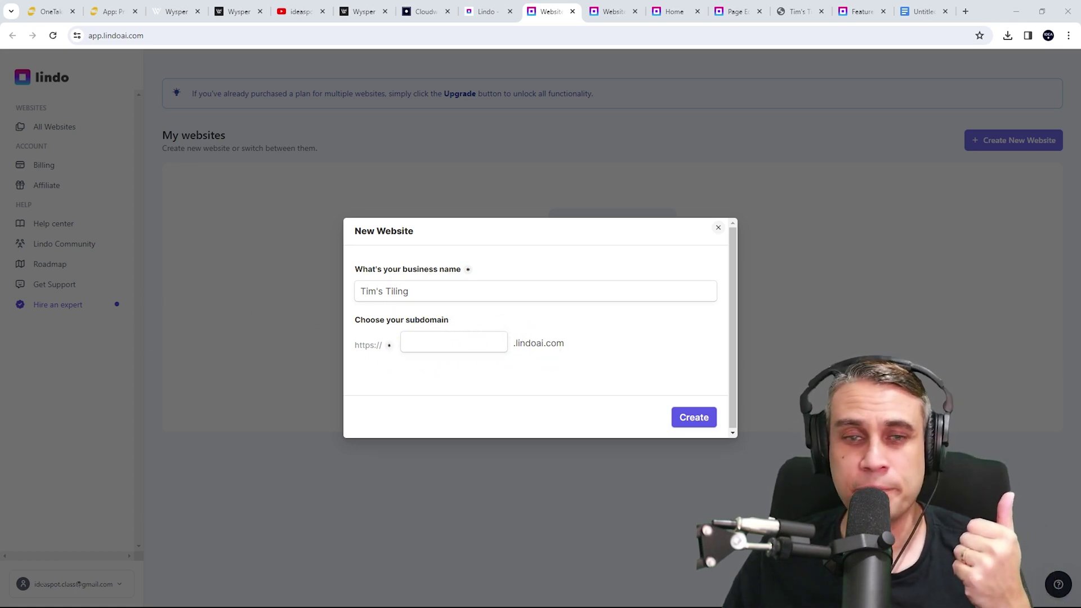
{"action": "left_click", "coordinate": [695, 417]}
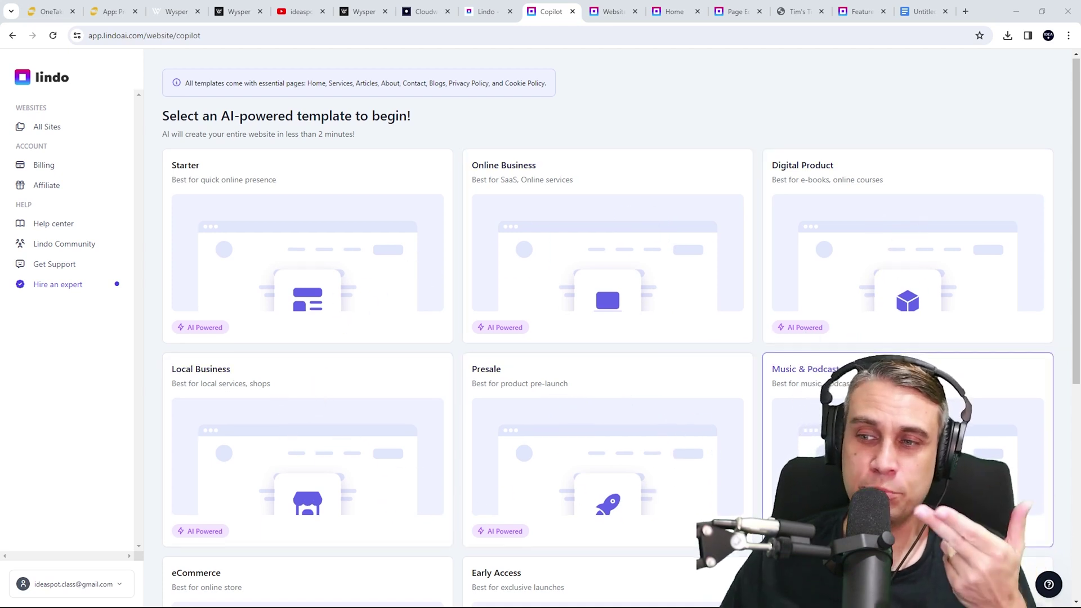
Browse the AI-powered templates and pick the Local Business template.
{"action": "scroll", "coordinate": [712, 508], "scroll_direction": "down", "scroll_amount": 5}
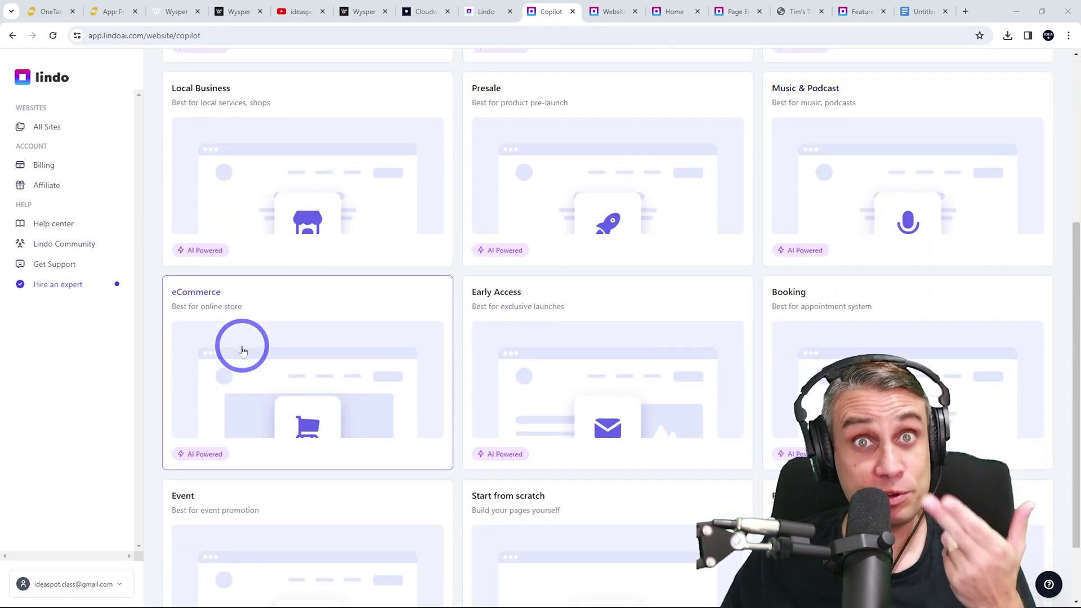
{"action": "scroll", "coordinate": [242, 350], "scroll_direction": "down", "scroll_amount": 1}
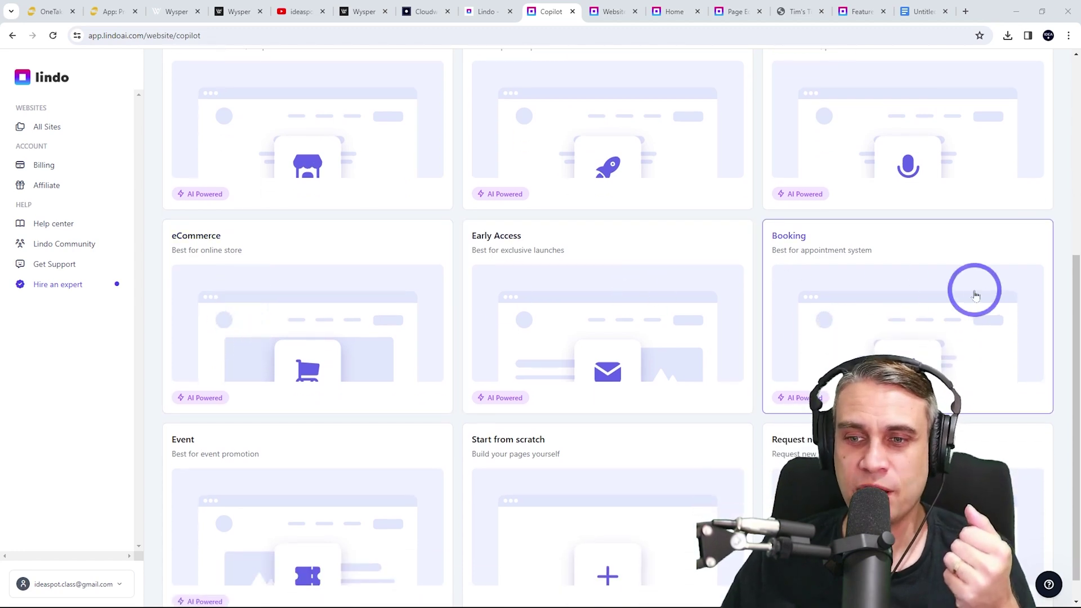
{"action": "scroll", "coordinate": [574, 325], "scroll_direction": "down", "scroll_amount": 1}
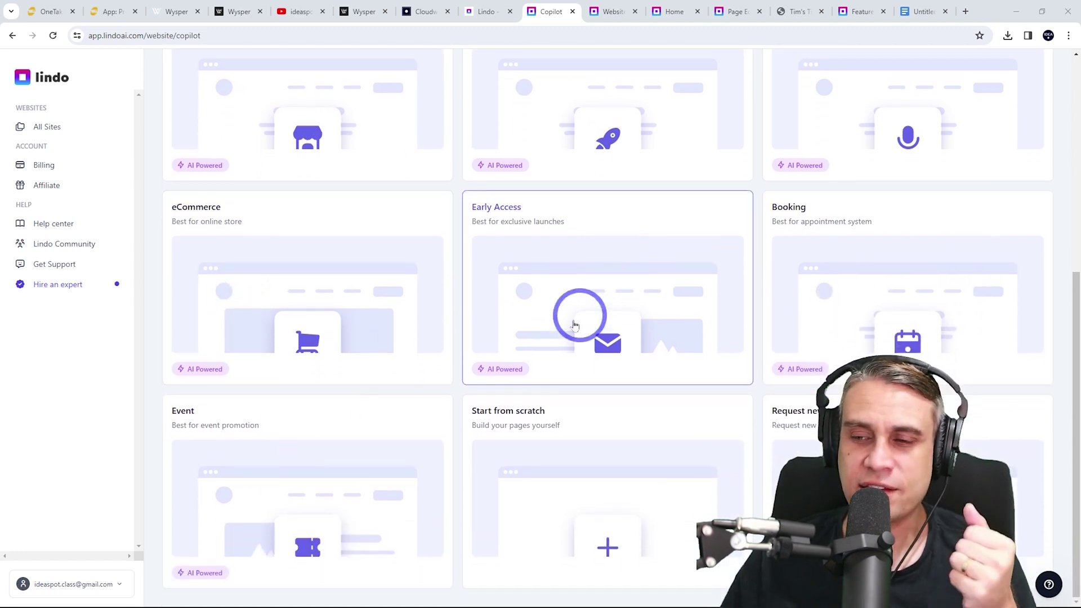
{"action": "scroll", "coordinate": [625, 413], "scroll_direction": "up", "scroll_amount": 5}
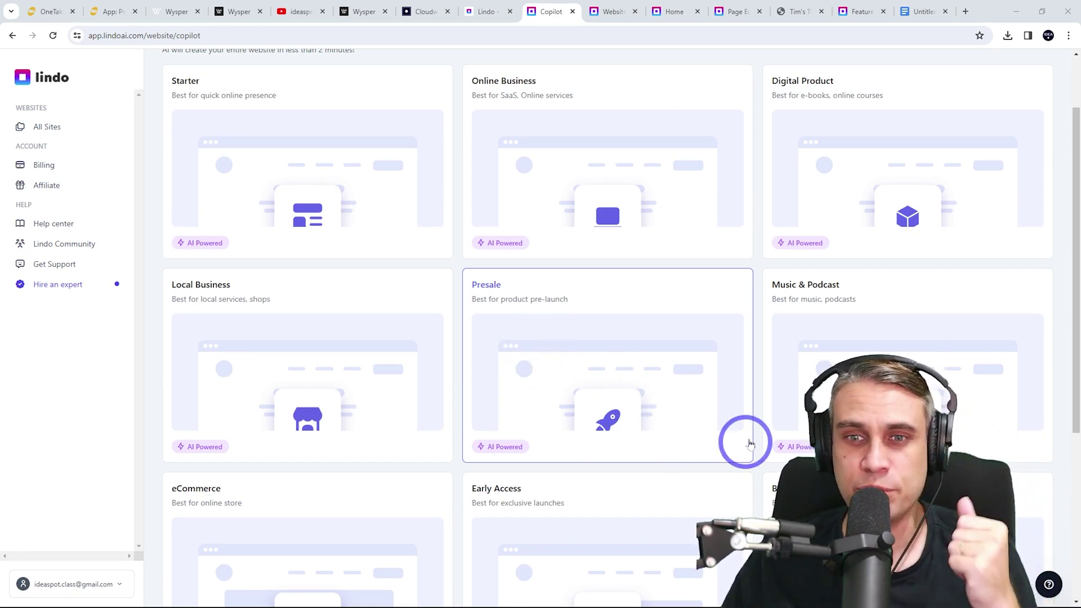
{"action": "left_click", "coordinate": [232, 336]}
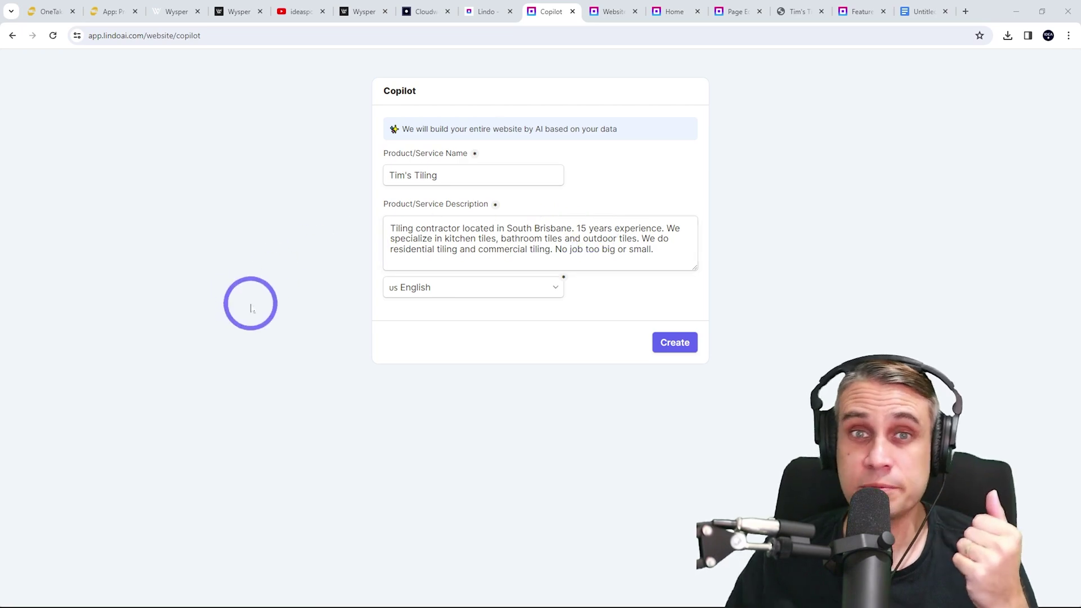
Generate the Tim's Tiling site from the South Brisbane tiling contractor description.
{"action": "left_click", "coordinate": [673, 344]}
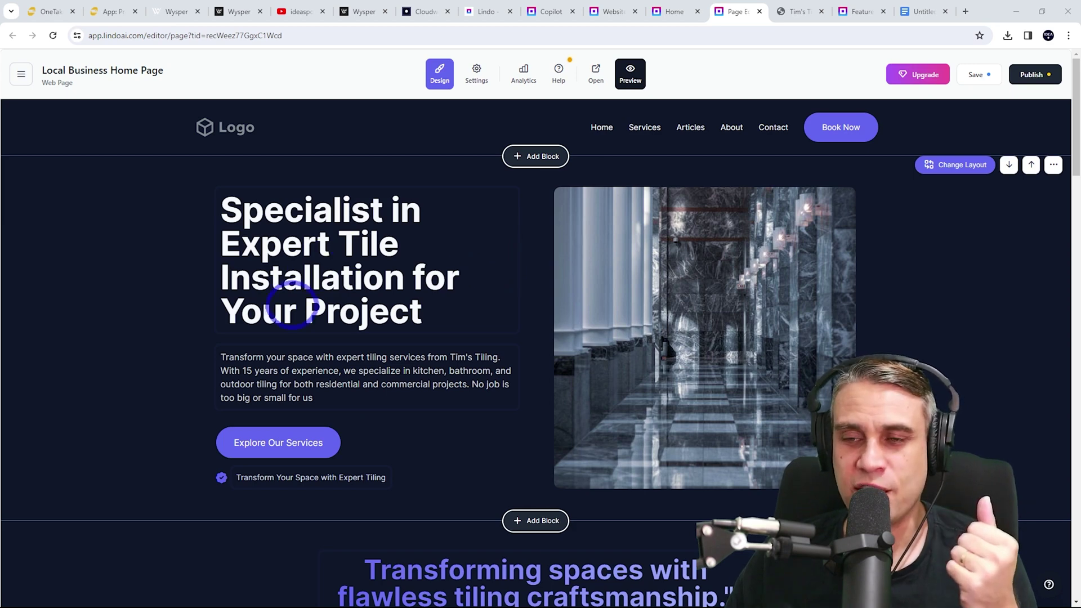
{"action": "left_click", "coordinate": [733, 318]}
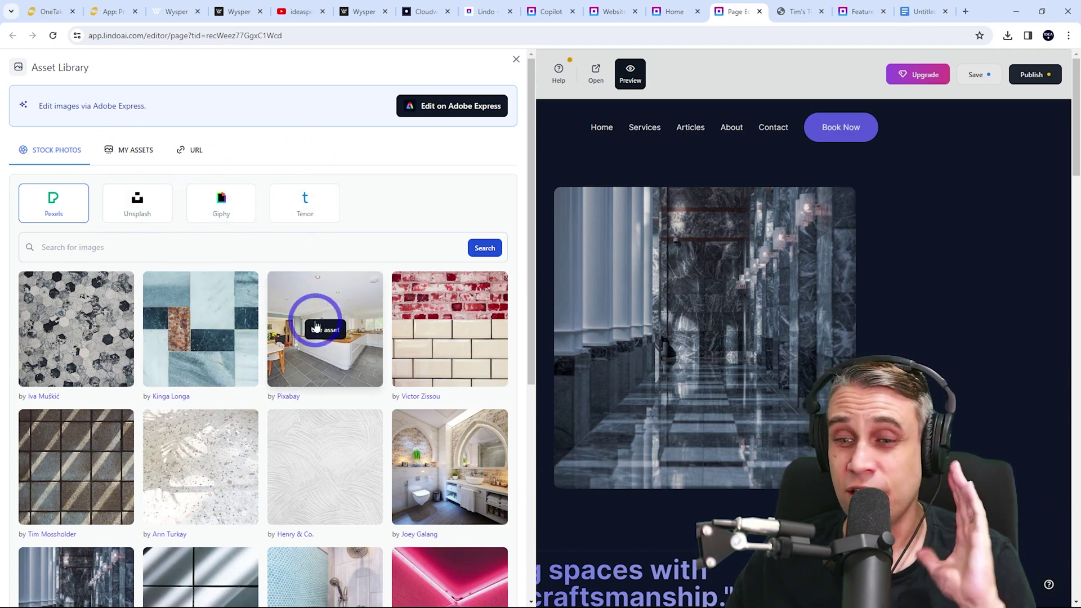
{"action": "scroll", "coordinate": [309, 321], "scroll_direction": "down", "scroll_amount": 6}
{"action": "scroll", "coordinate": [333, 254], "scroll_direction": "up", "scroll_amount": 6}
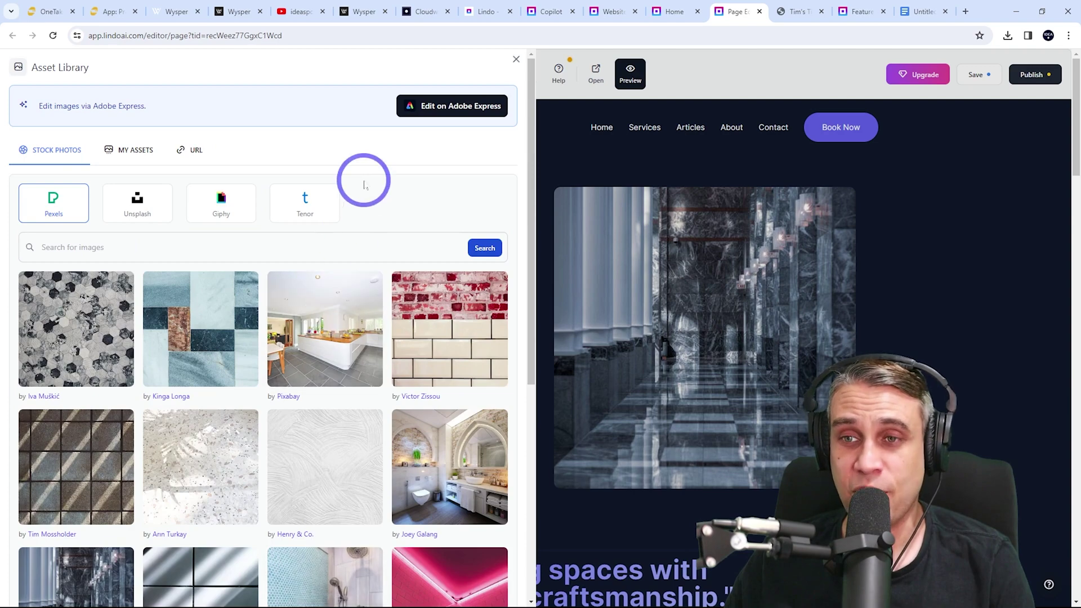
{"action": "left_click", "coordinate": [516, 59]}
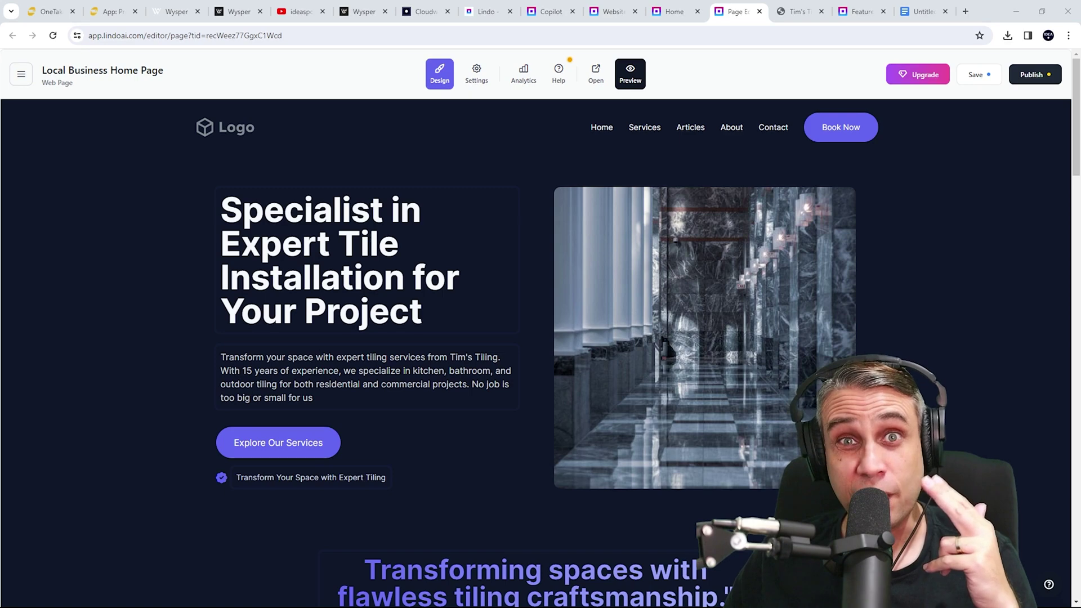
Use Ask AI Regenerate to change the hero heading to 'Expert in Specialized Tile Installation for Your Specific Project'.
{"action": "left_click", "coordinate": [272, 261]}
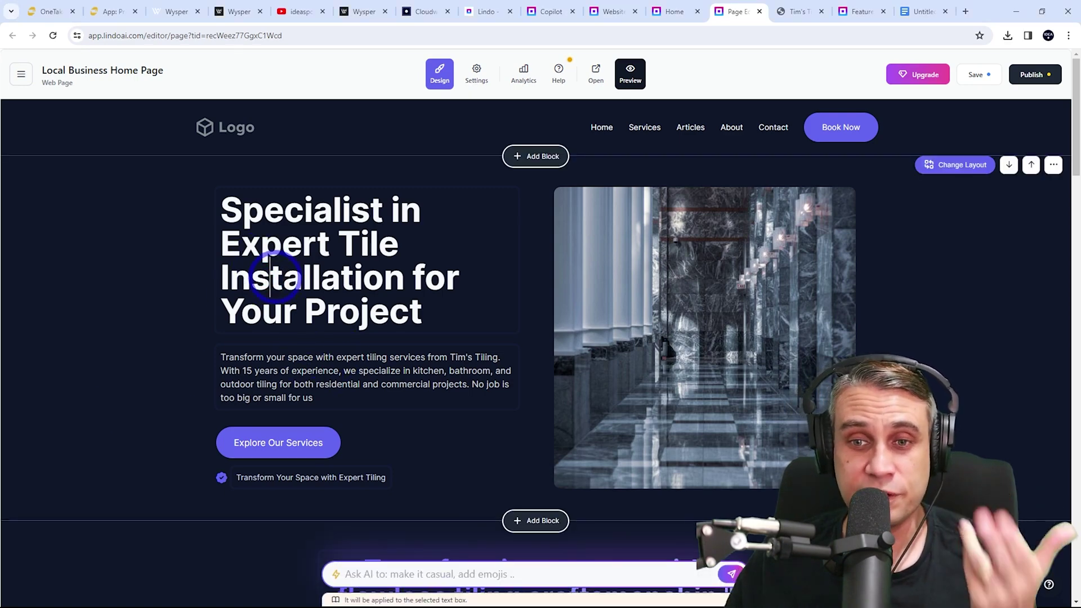
{"action": "left_click", "coordinate": [357, 573]}
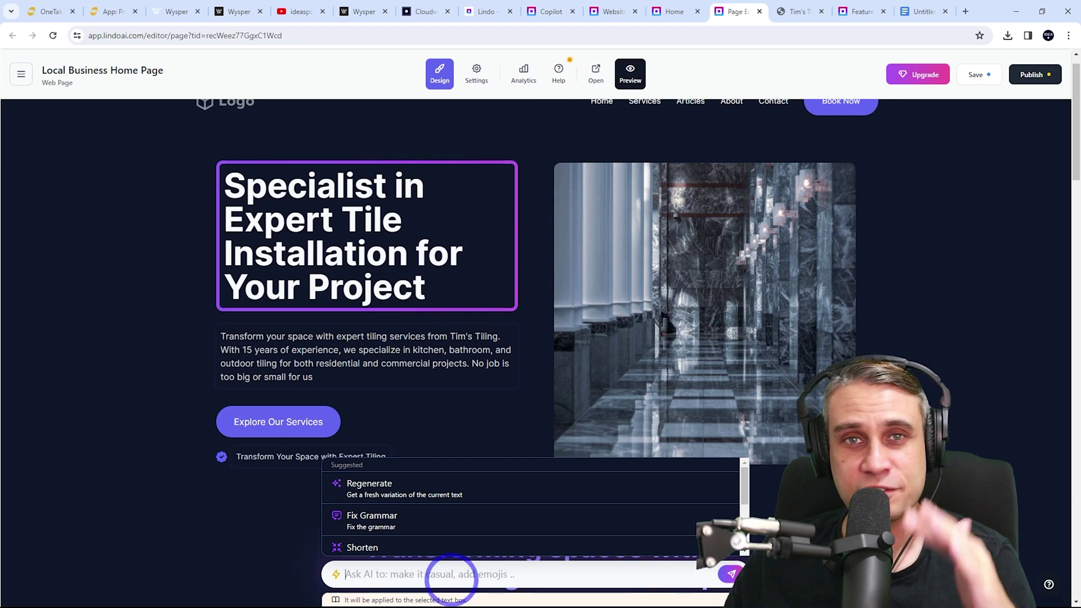
{"action": "left_click", "coordinate": [365, 487]}
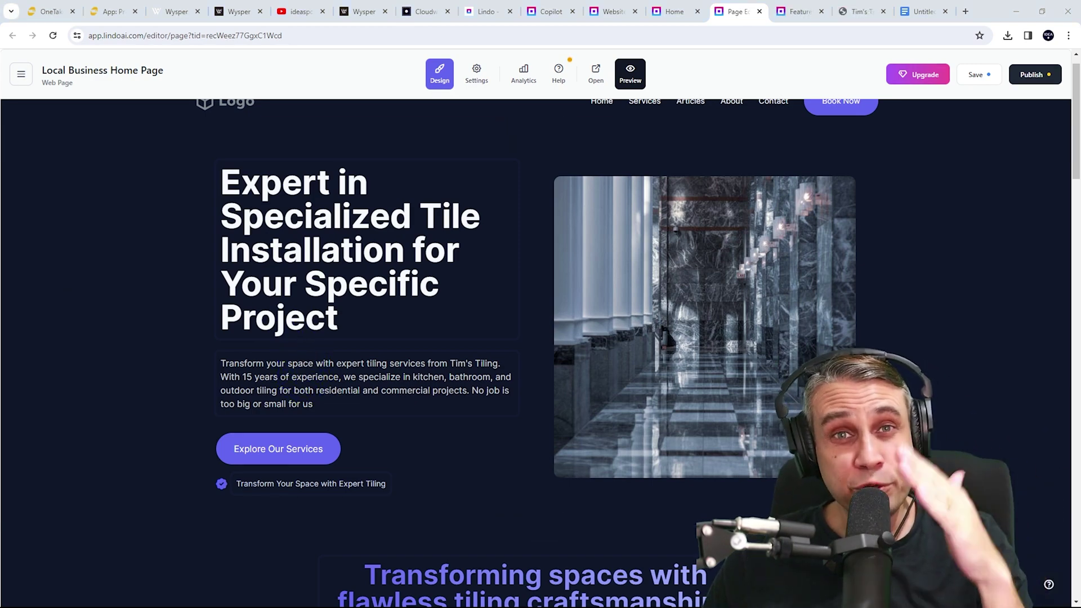
{"action": "left_click", "coordinate": [435, 80]}
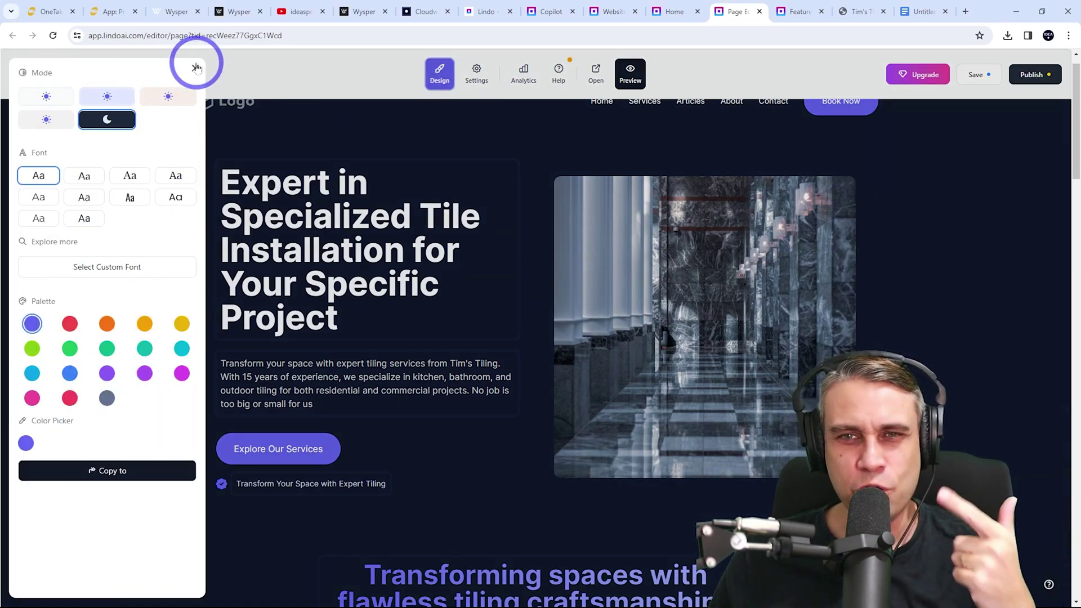
Close the Design panel and switch to the Lindo AI Feature Requests board.
{"action": "left_click", "coordinate": [197, 68]}
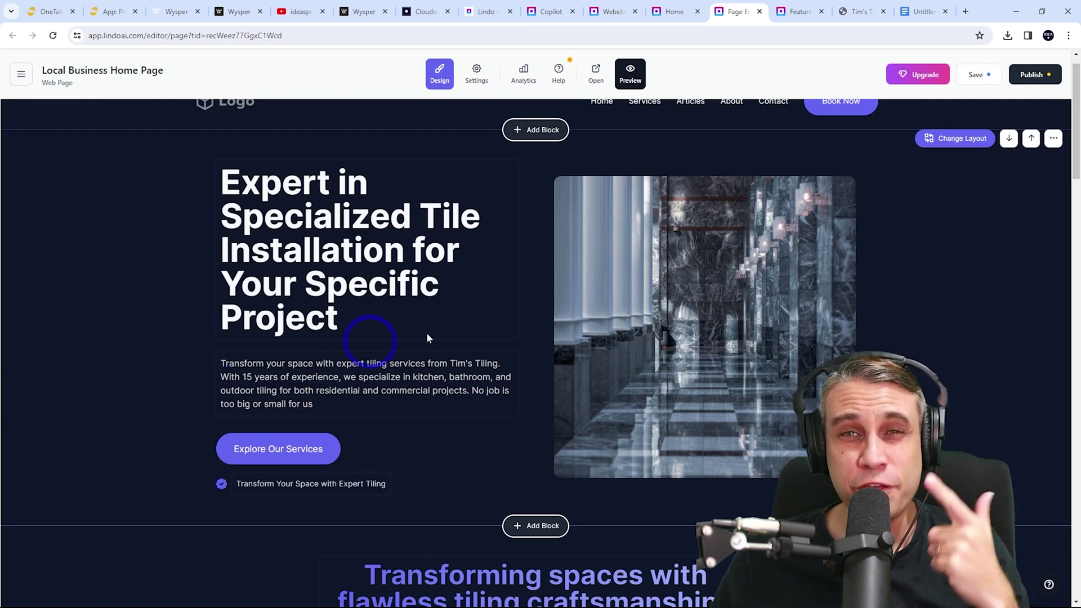
{"action": "left_click", "coordinate": [794, 13]}
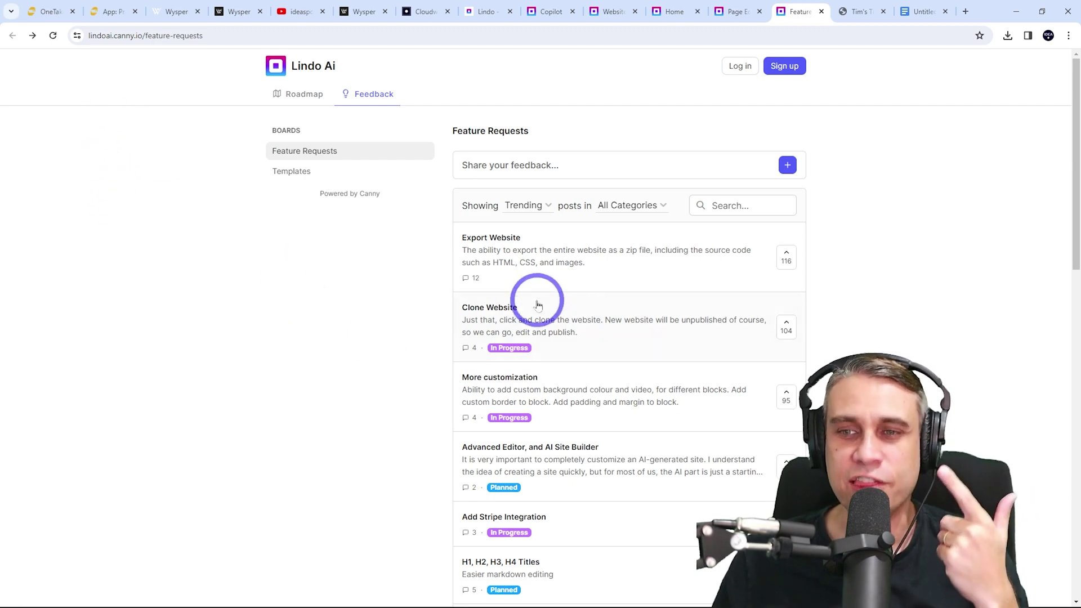
Return to the Page Editor showing the Tim's Tiling home page.
{"action": "left_click", "coordinate": [740, 11]}
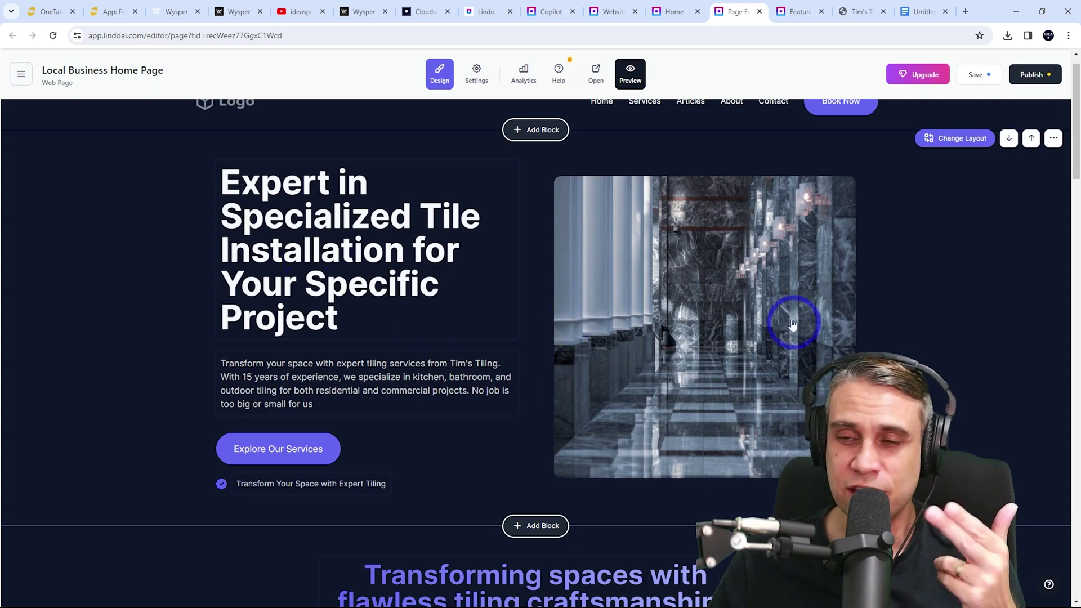
{"action": "scroll", "coordinate": [313, 447], "scroll_direction": "down", "scroll_amount": 6}
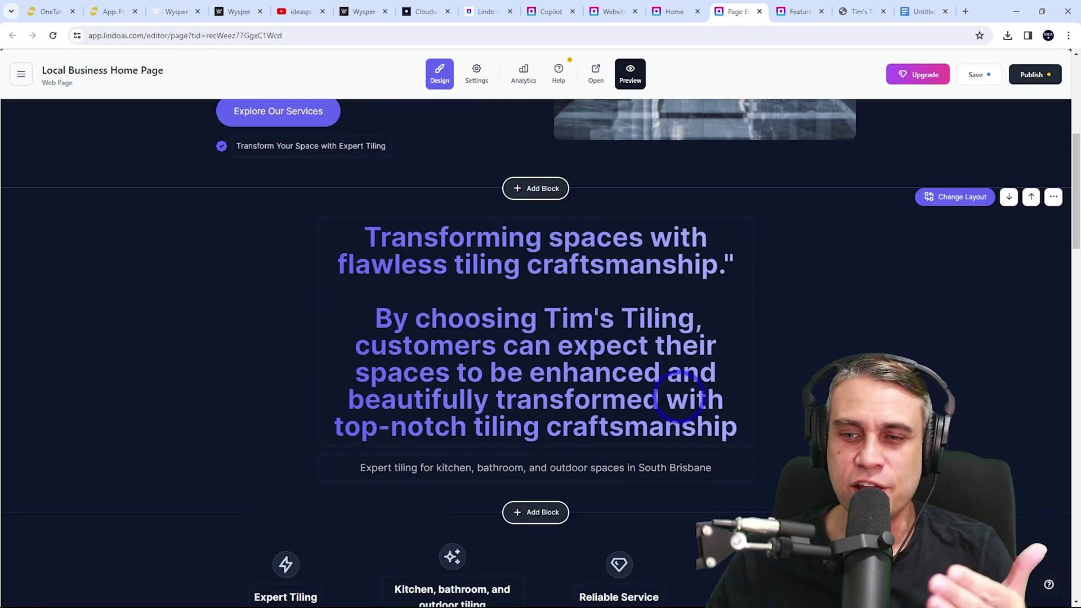
{"action": "scroll", "coordinate": [382, 350], "scroll_direction": "up", "scroll_amount": 7}
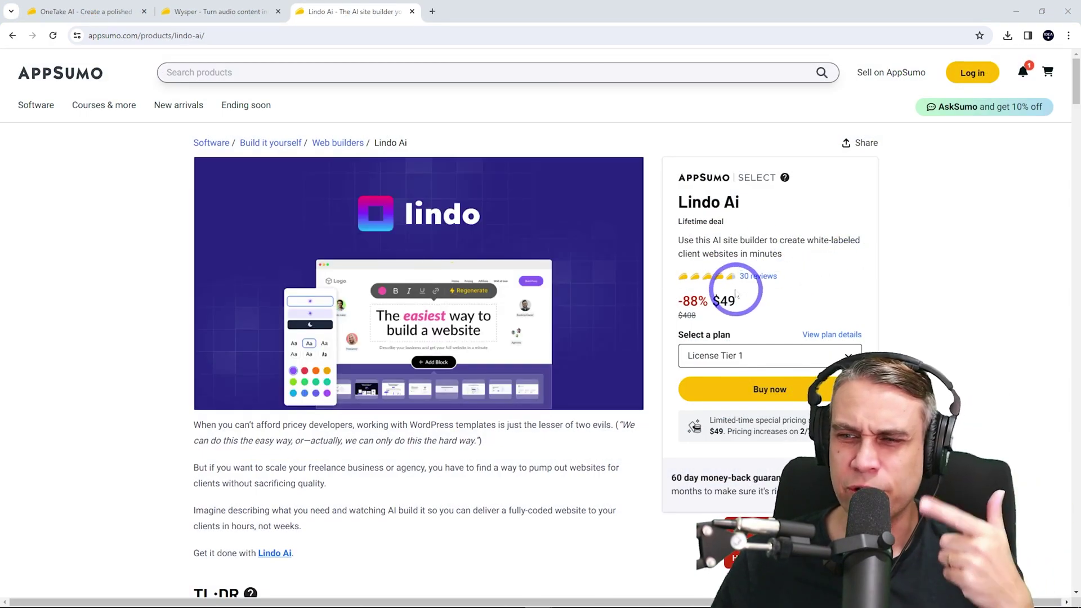
Scroll the AppSumo Lindo AI page to the $49, $149 and $299 License Tier cards.
{"action": "scroll", "coordinate": [705, 282], "scroll_direction": "down", "scroll_amount": 7}
{"action": "scroll", "coordinate": [705, 281], "scroll_direction": "down", "scroll_amount": 10}
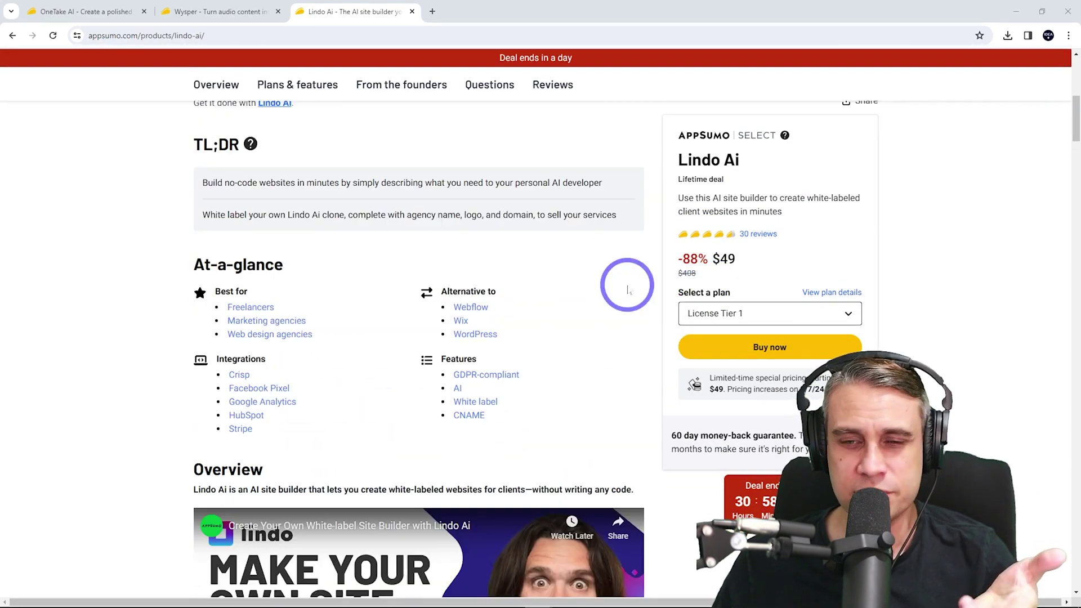
{"action": "scroll", "coordinate": [568, 326], "scroll_direction": "down", "scroll_amount": 15}
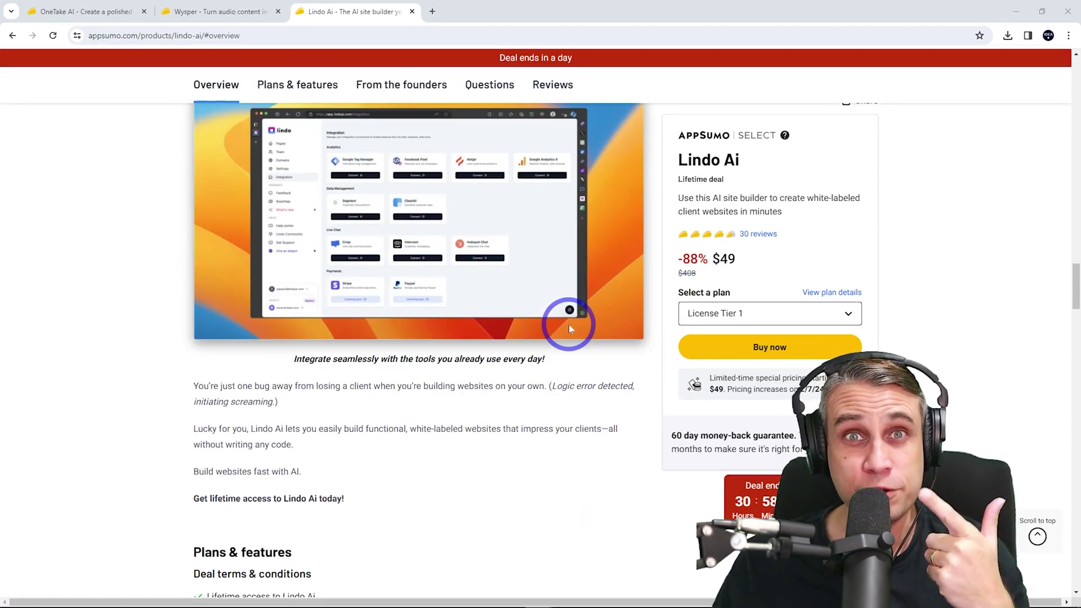
{"action": "scroll", "coordinate": [568, 324], "scroll_direction": "down", "scroll_amount": 7}
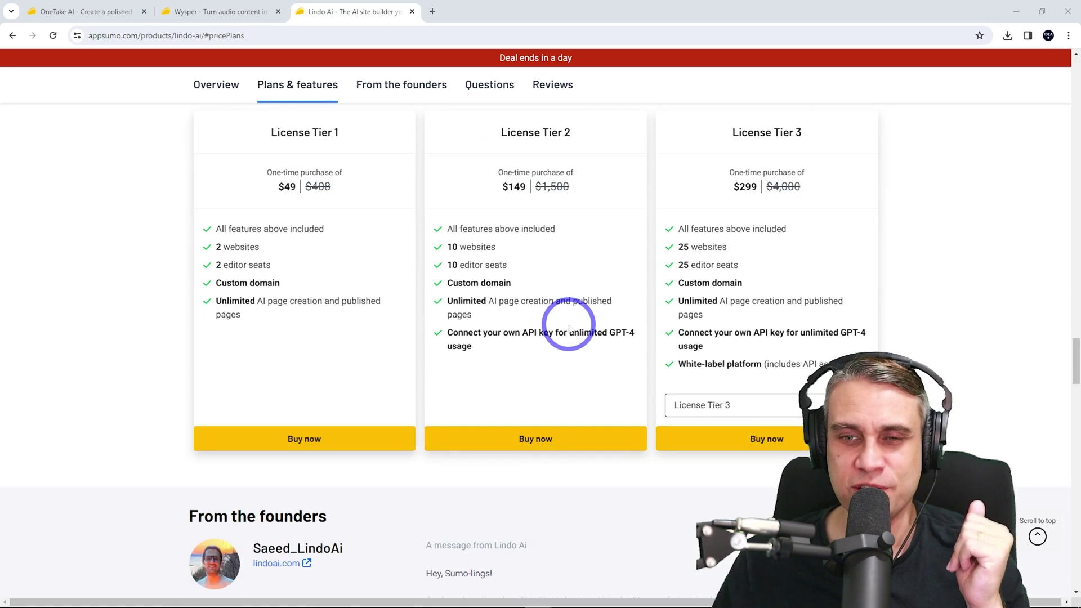
{"action": "scroll", "coordinate": [451, 304], "scroll_direction": "up", "scroll_amount": 2}
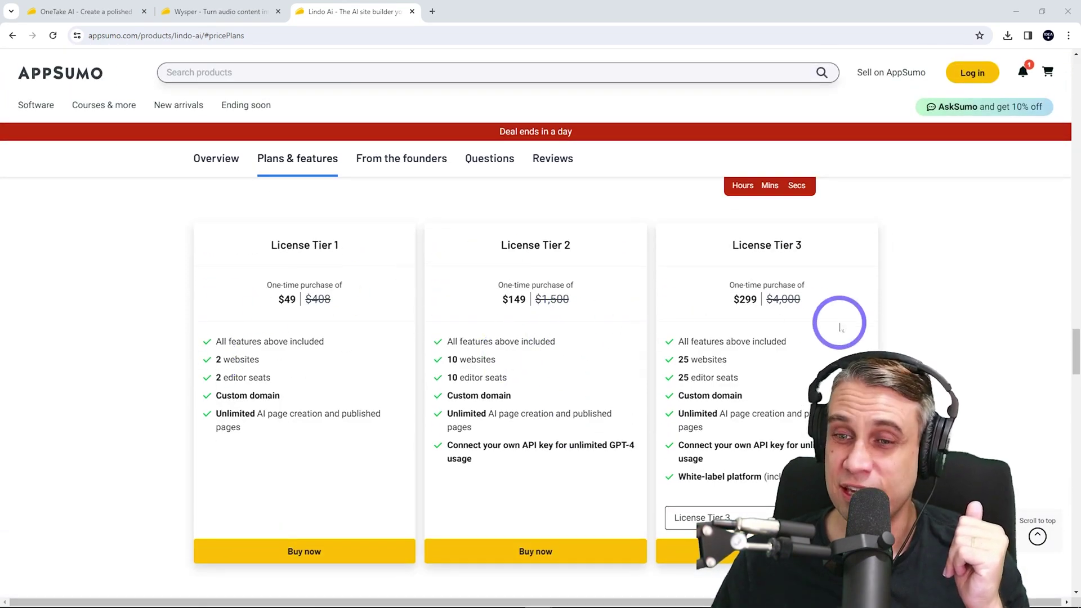